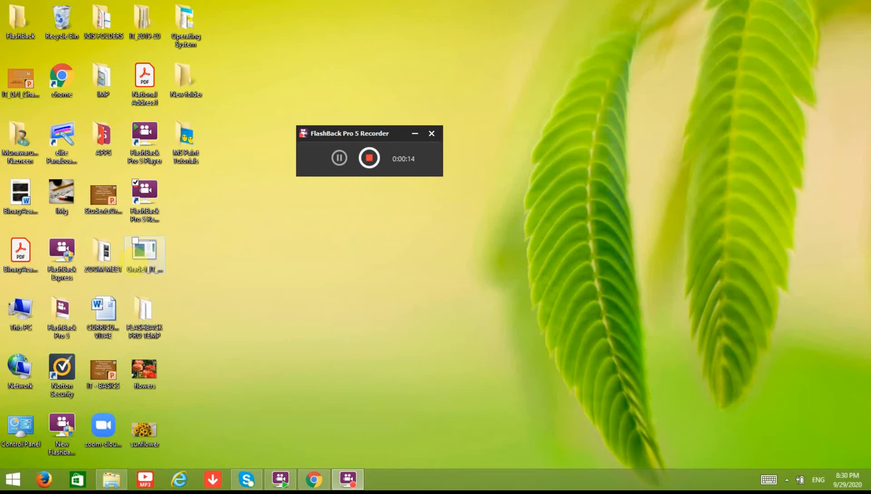
Open Paint with a blank canvas
{"action": "left_click", "coordinate": [12, 479]}
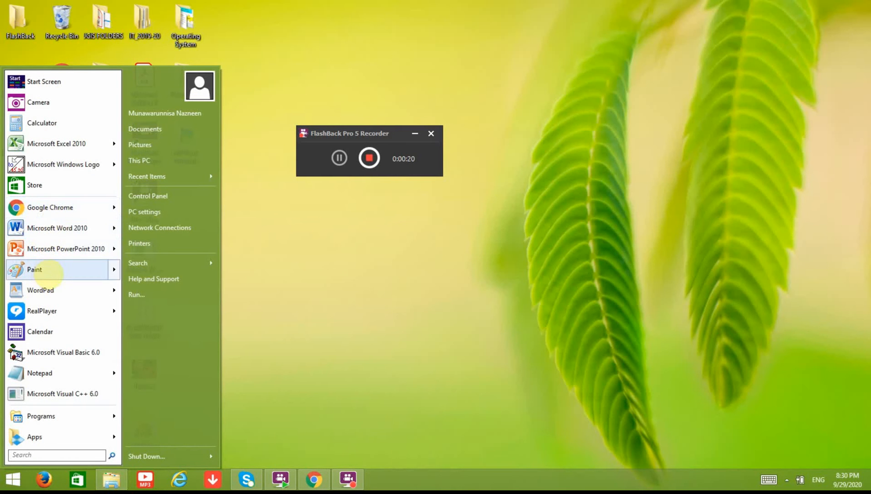
{"action": "left_click", "coordinate": [50, 273]}
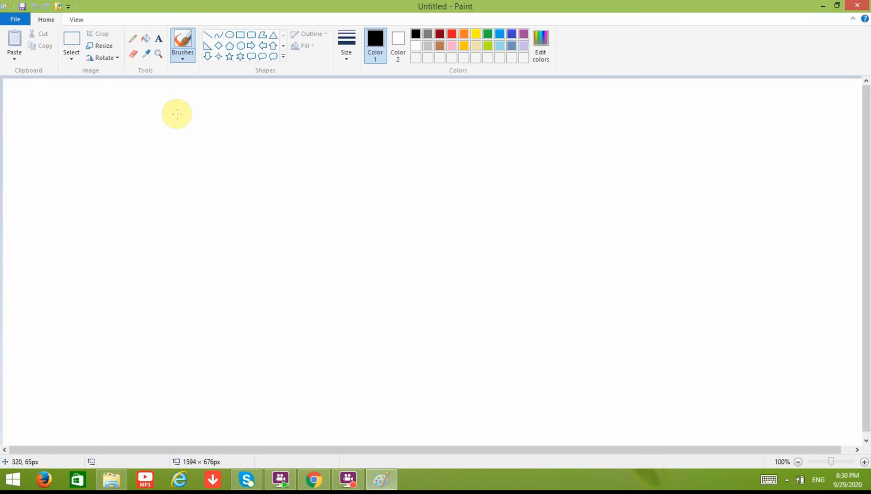
{"action": "left_click", "coordinate": [181, 86]}
{"action": "key", "text": "ctrl+z"}
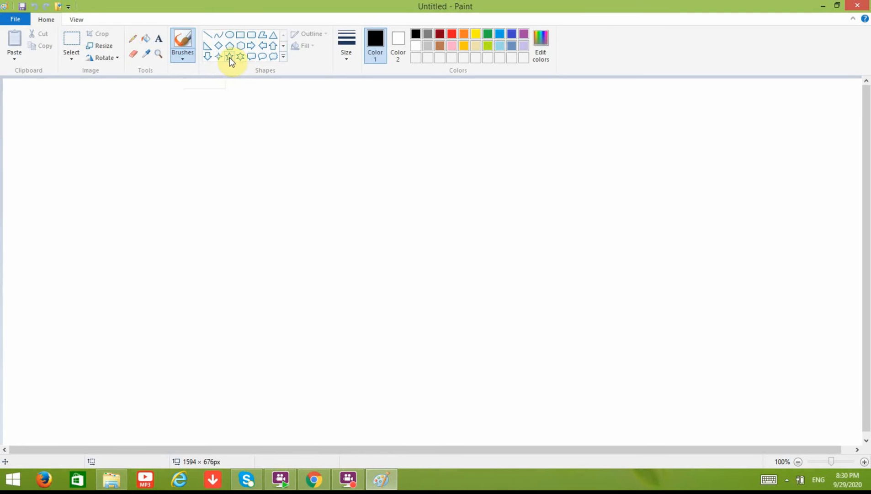
Draw seven black-outlined five-point stars, about 130 to 175 px wide, scattered over the middle and right side of the canvas
{"action": "left_click", "coordinate": [230, 56]}
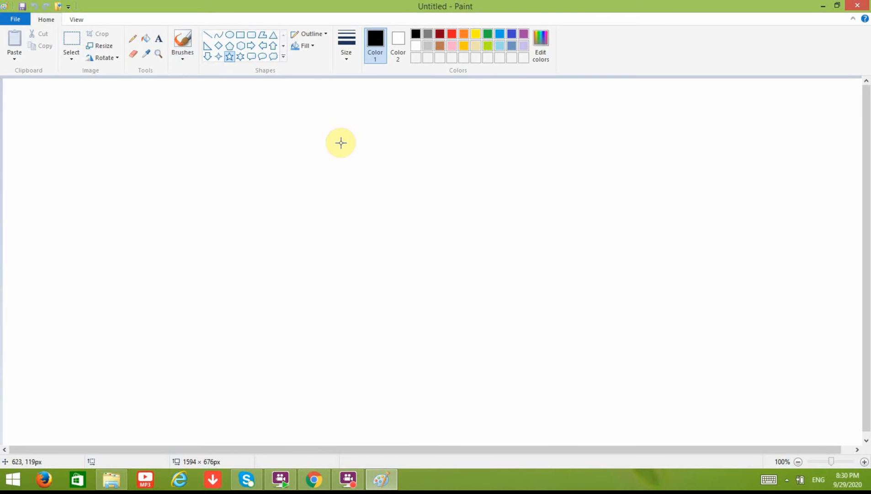
{"action": "left_click_drag", "start_coordinate": [341, 145], "coordinate": [412, 203]}
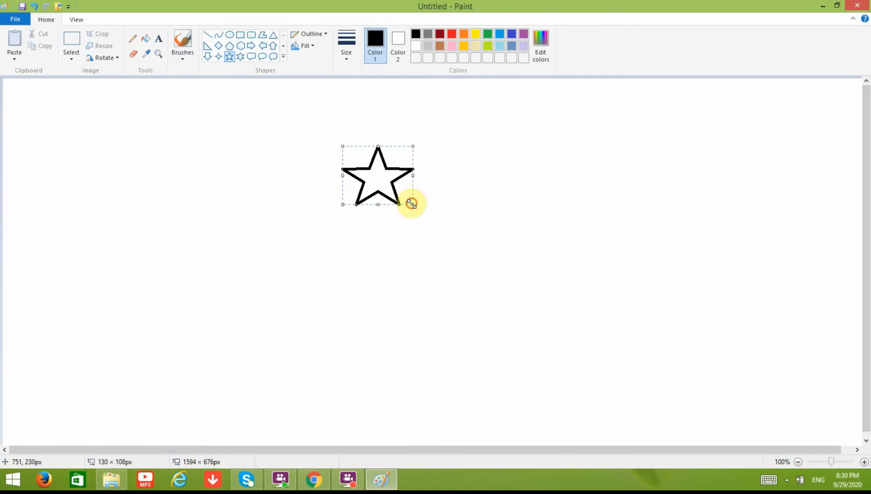
{"action": "left_click_drag", "start_coordinate": [488, 105], "coordinate": [572, 170]}
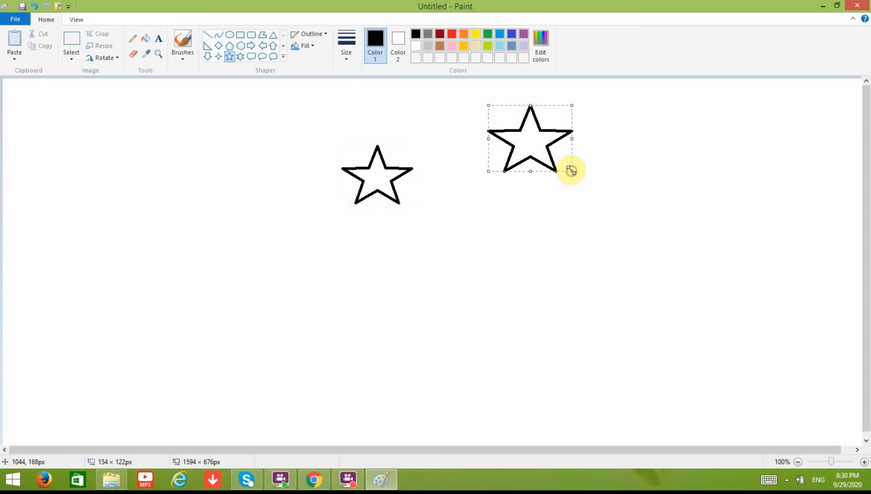
{"action": "left_click_drag", "start_coordinate": [484, 241], "coordinate": [565, 312]}
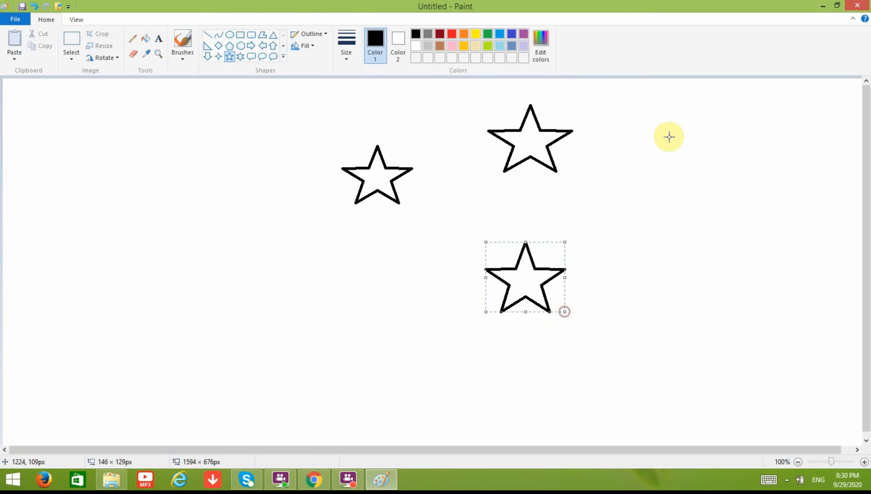
{"action": "left_click_drag", "start_coordinate": [650, 122], "coordinate": [720, 184]}
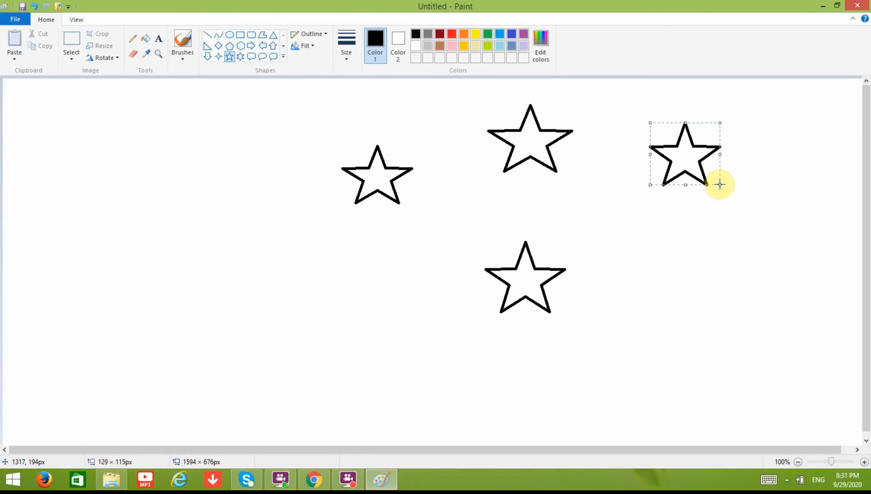
{"action": "left_click_drag", "start_coordinate": [653, 250], "coordinate": [752, 326]}
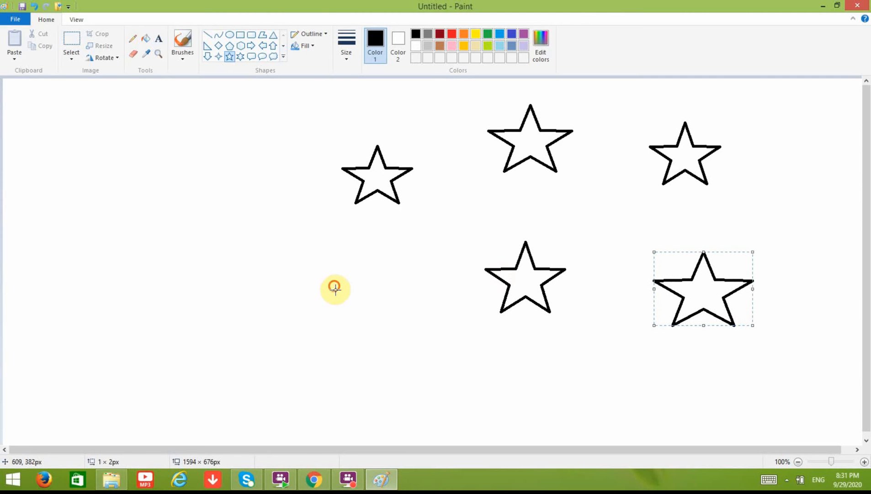
{"action": "left_click_drag", "start_coordinate": [335, 288], "coordinate": [416, 352]}
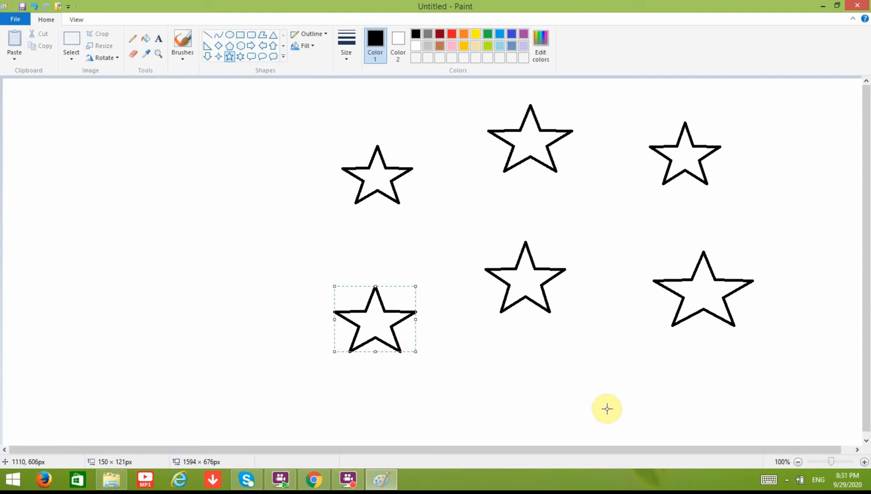
{"action": "left_click_drag", "start_coordinate": [529, 360], "coordinate": [624, 420]}
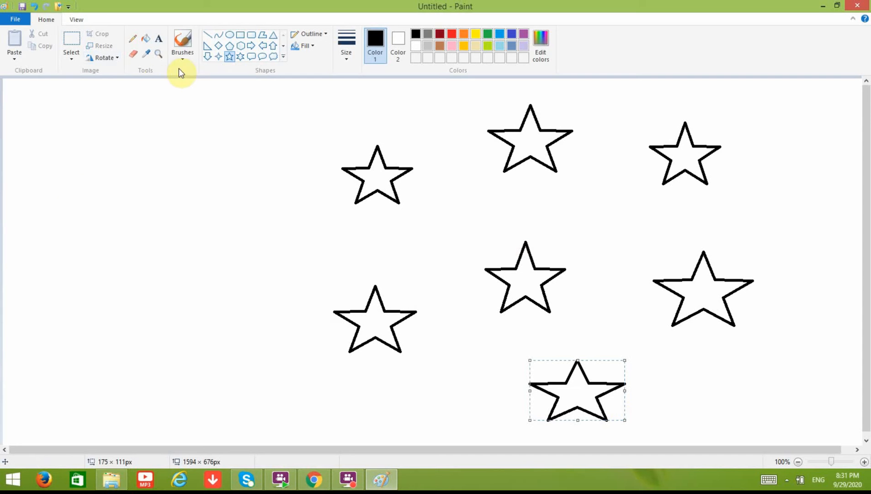
Draw two overlapping ovals, about 264 × 253 px and 230 × 266 px, in the empty area beside the stars
{"action": "left_click", "coordinate": [229, 36]}
{"action": "left_click_drag", "start_coordinate": [183, 152], "coordinate": [41, 288]}
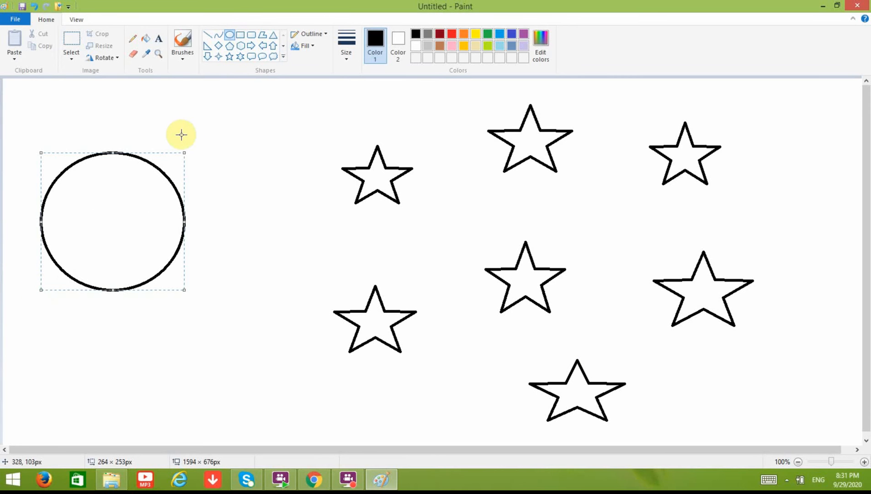
{"action": "left_click_drag", "start_coordinate": [201, 131], "coordinate": [78, 276]}
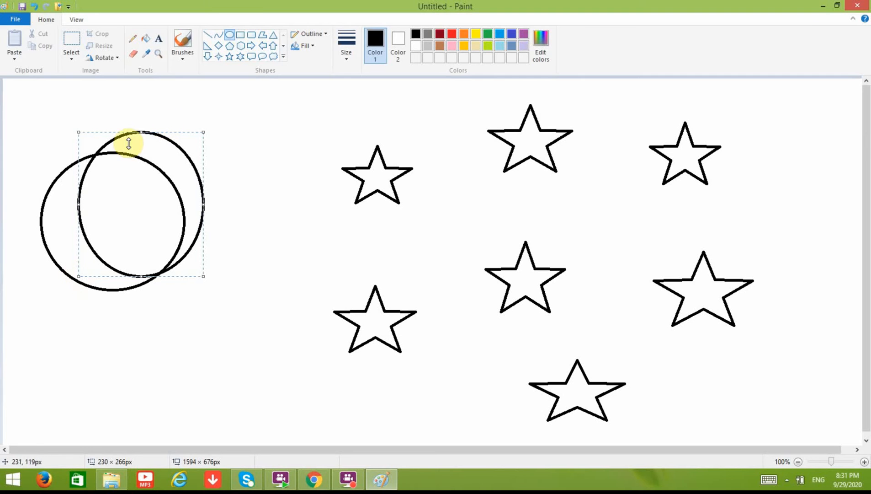
Fill the background, the ovals' overlap and the upper-right crescent with black, leaving only the lower-left crescent as a white moon
{"action": "left_click", "coordinate": [147, 41]}
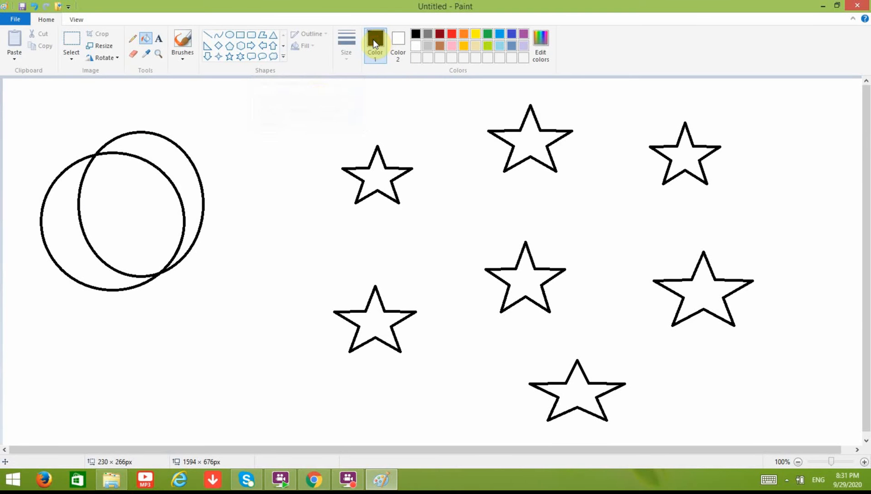
{"action": "left_click", "coordinate": [317, 99]}
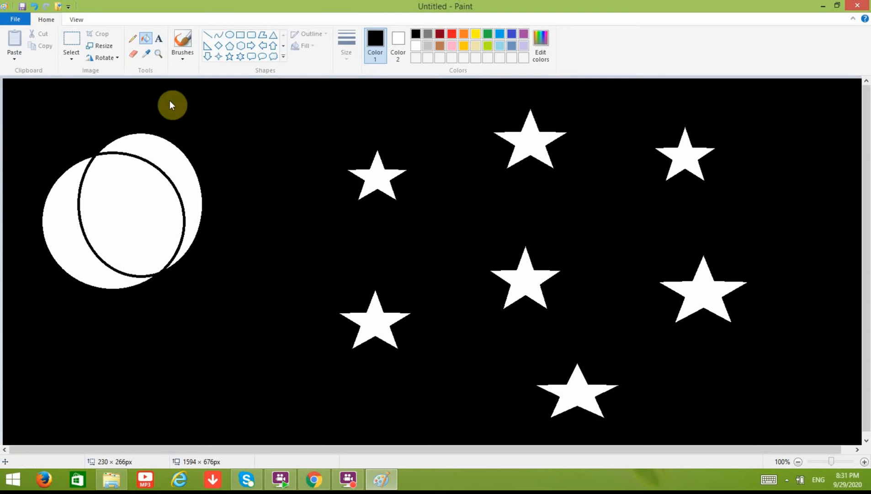
{"action": "left_click", "coordinate": [131, 202]}
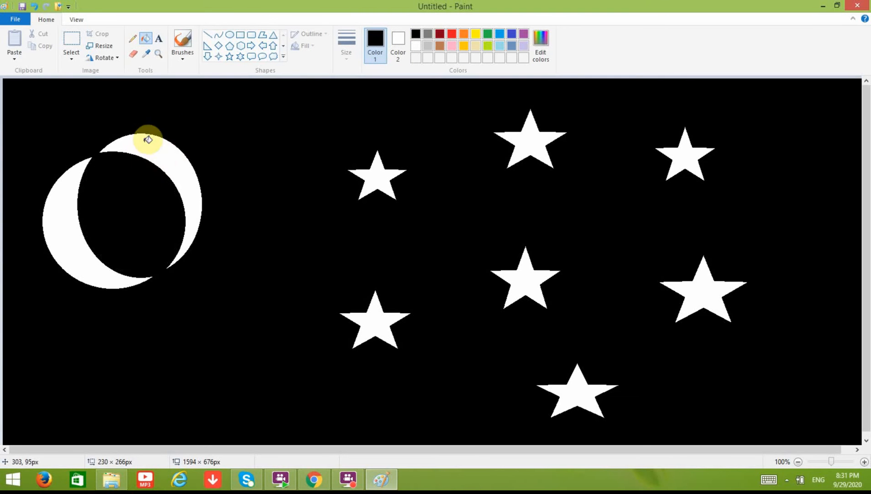
{"action": "left_click", "coordinate": [169, 153]}
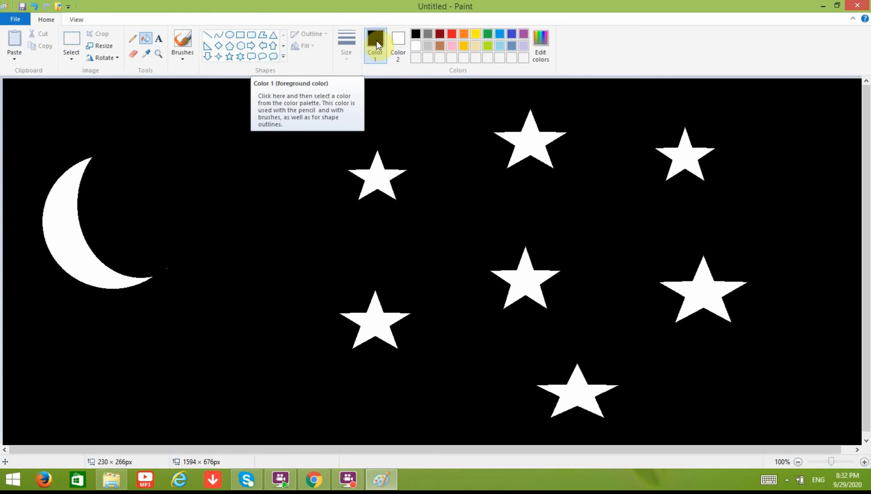
Draw eight more five-point stars in white with a solid fill, about 90 to 140 px wide, in empty areas of the black sky
{"action": "left_click", "coordinate": [416, 46]}
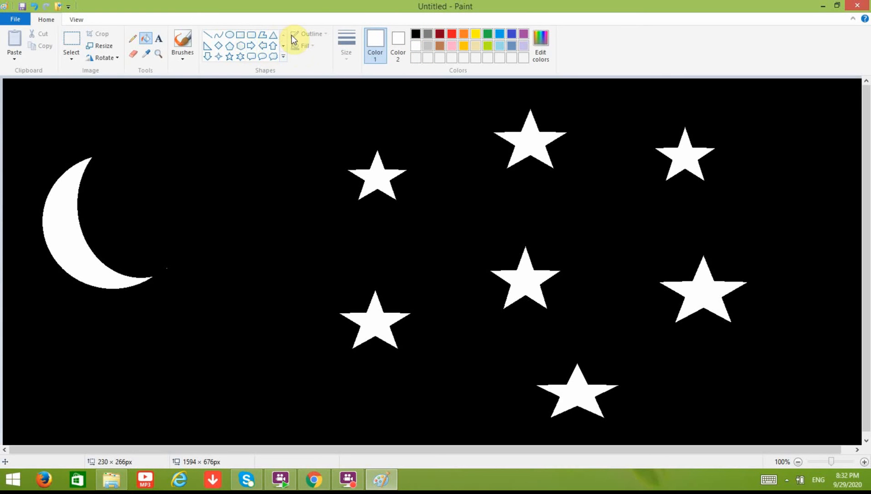
{"action": "left_click", "coordinate": [232, 57]}
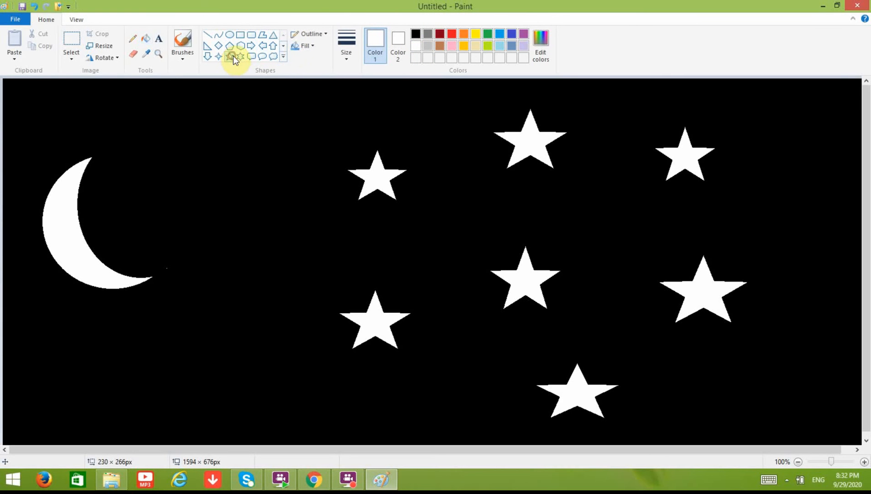
{"action": "left_click", "coordinate": [313, 47]}
{"action": "left_click", "coordinate": [296, 72]}
{"action": "left_click", "coordinate": [230, 57]}
{"action": "left_click_drag", "start_coordinate": [205, 123], "coordinate": [281, 181]}
{"action": "left_click_drag", "start_coordinate": [210, 285], "coordinate": [280, 346]}
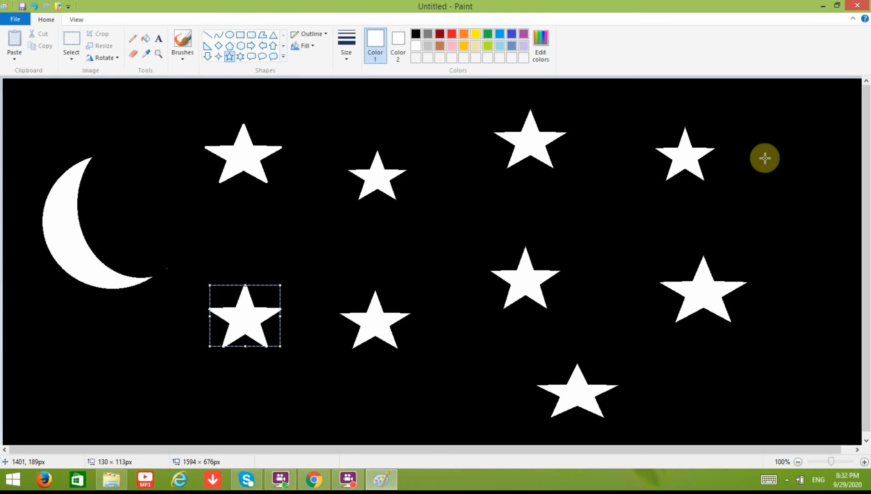
{"action": "left_click_drag", "start_coordinate": [756, 128], "coordinate": [821, 180]}
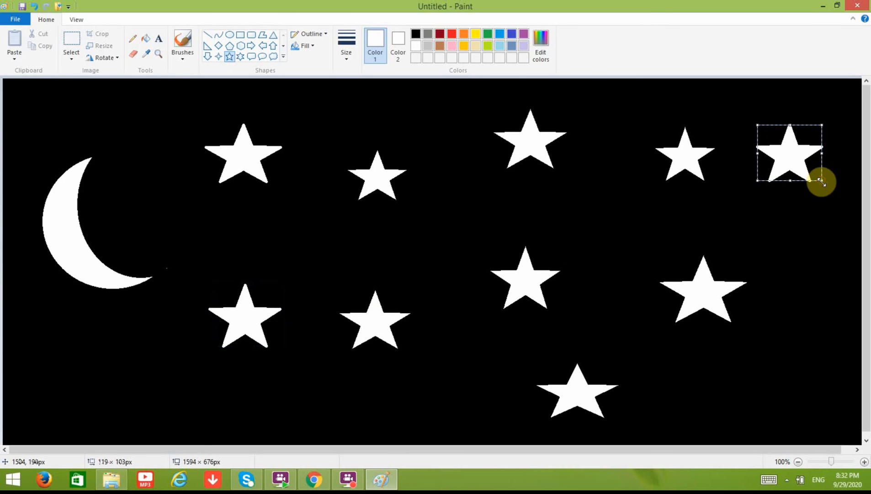
{"action": "left_click_drag", "start_coordinate": [606, 214], "coordinate": [672, 273]}
{"action": "left_click_drag", "start_coordinate": [770, 223], "coordinate": [843, 296]}
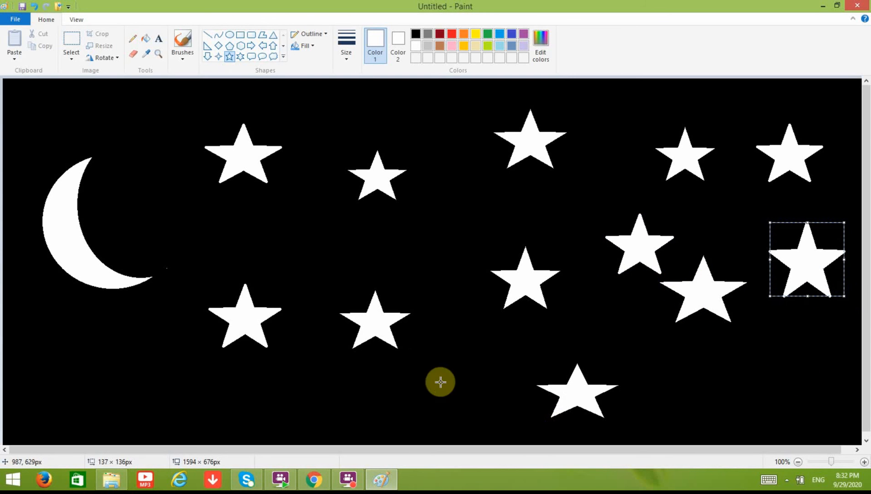
{"action": "left_click_drag", "start_coordinate": [295, 380], "coordinate": [360, 423]}
{"action": "left_click_drag", "start_coordinate": [437, 198], "coordinate": [486, 238]}
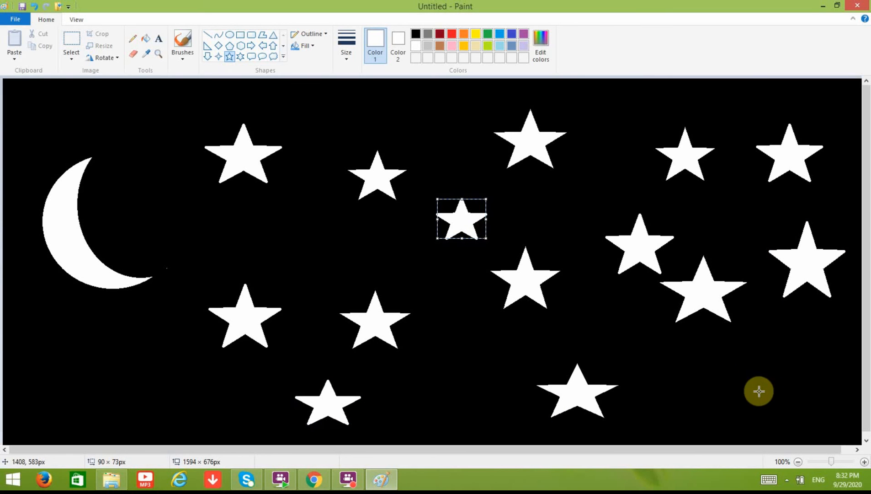
{"action": "left_click_drag", "start_coordinate": [696, 372], "coordinate": [765, 427]}
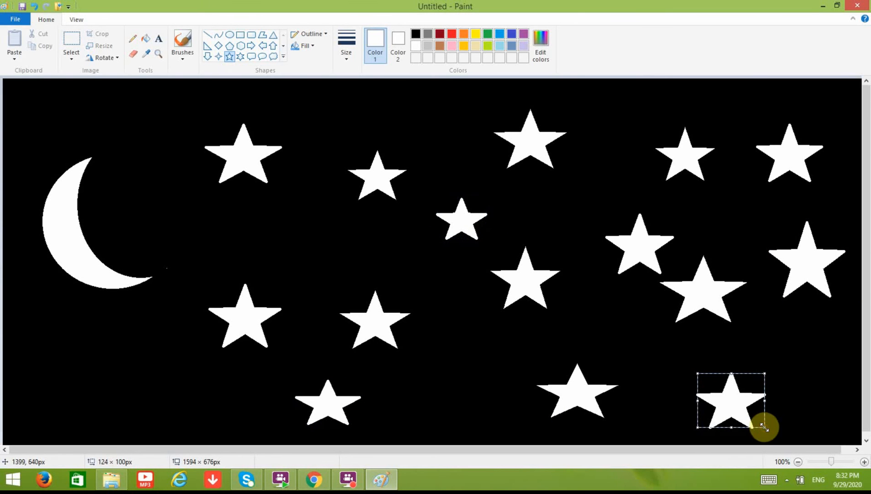
Choose yellow for the Fill tool, try it on the black background, and undo that fill
{"action": "left_click", "coordinate": [147, 37]}
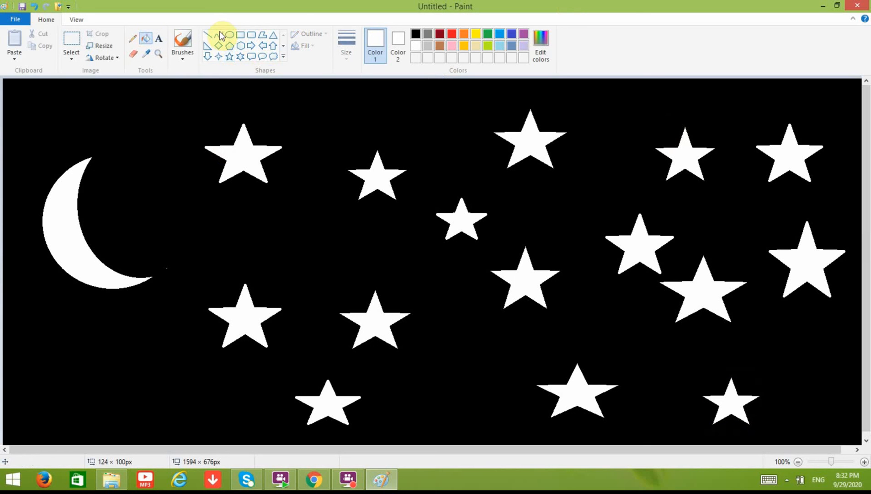
{"action": "left_click", "coordinate": [475, 33]}
{"action": "left_click", "coordinate": [277, 110]}
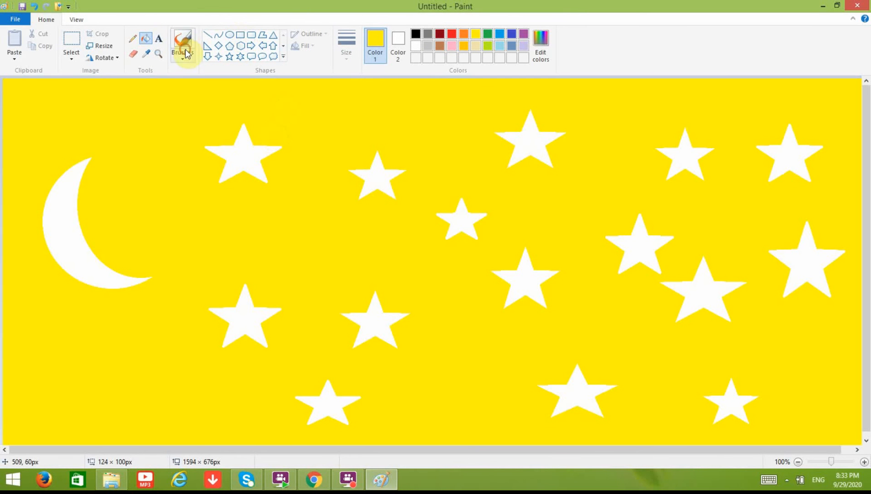
{"action": "left_click", "coordinate": [34, 6]}
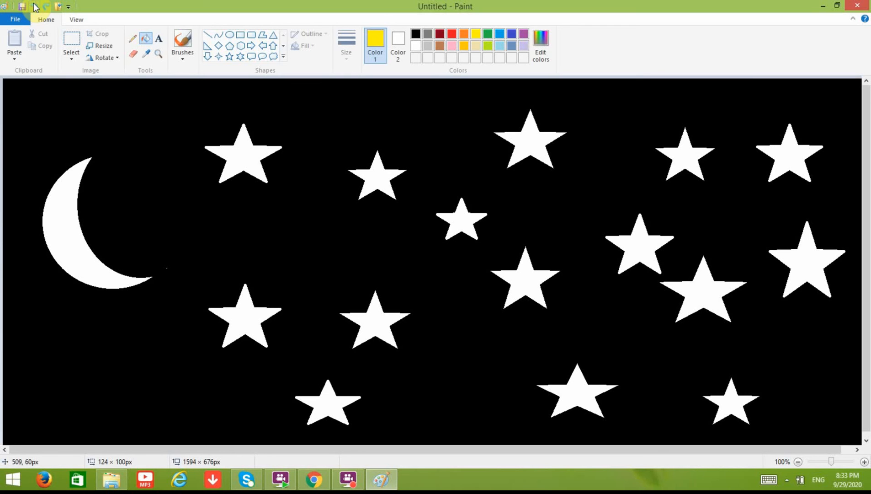
Fill all fifteen white stars with yellow, leaving the crescent moon white
{"action": "left_click", "coordinate": [240, 149]}
{"action": "left_click", "coordinate": [370, 176]}
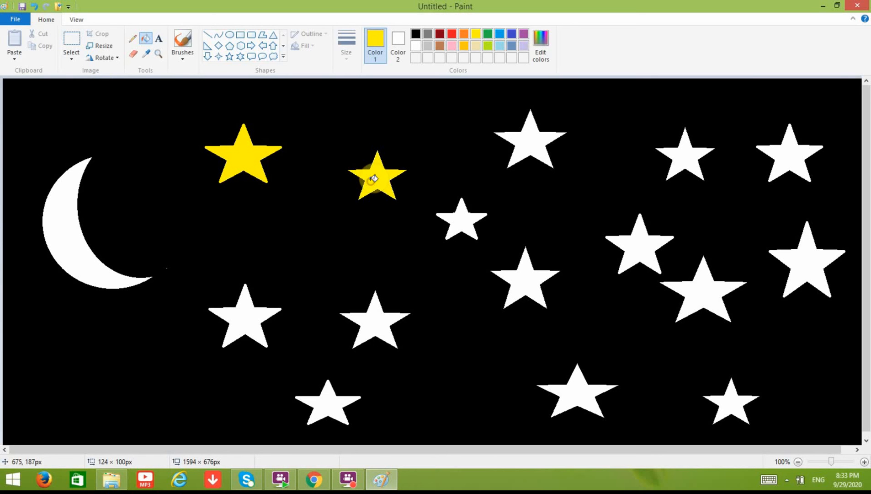
{"action": "left_click", "coordinate": [466, 225]}
{"action": "left_click", "coordinate": [529, 139]}
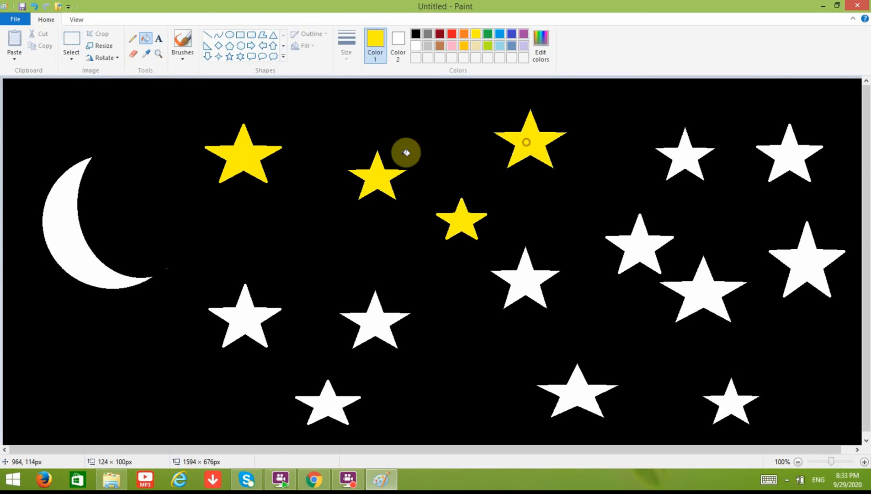
{"action": "left_click", "coordinate": [249, 301]}
{"action": "left_click", "coordinate": [380, 318]}
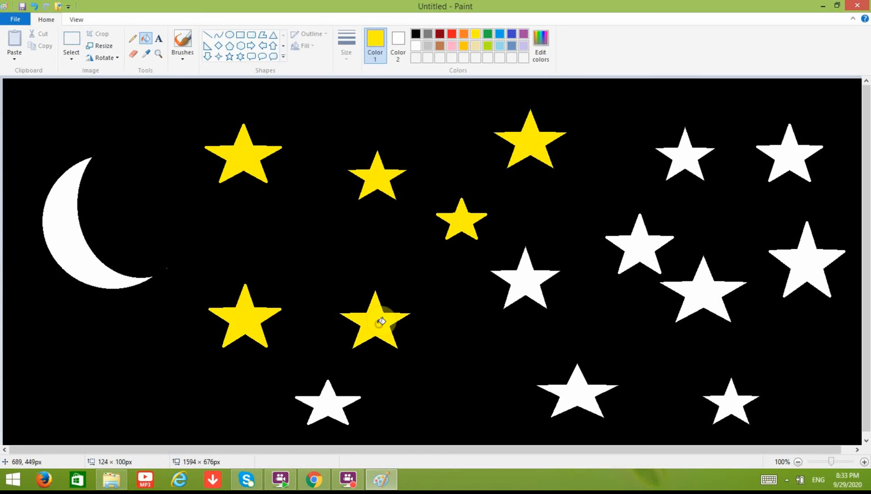
{"action": "left_click", "coordinate": [328, 396]}
{"action": "left_click", "coordinate": [521, 287]}
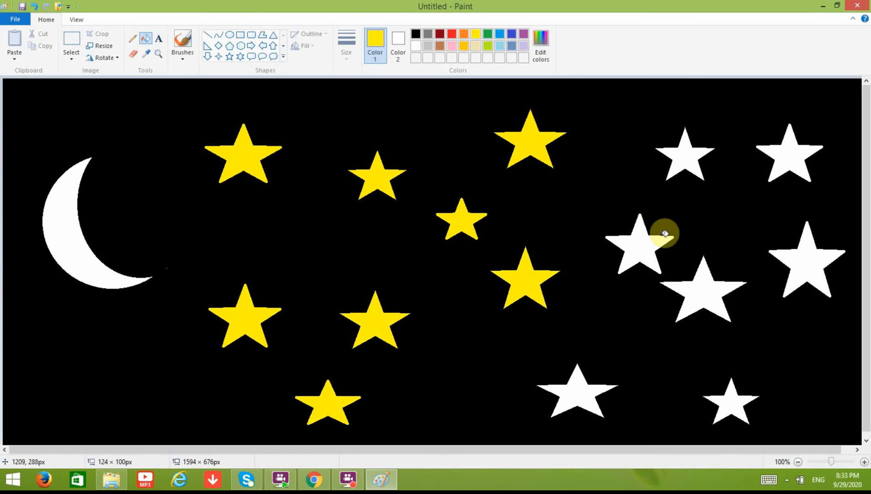
{"action": "left_click", "coordinate": [642, 241]}
{"action": "left_click", "coordinate": [686, 155]}
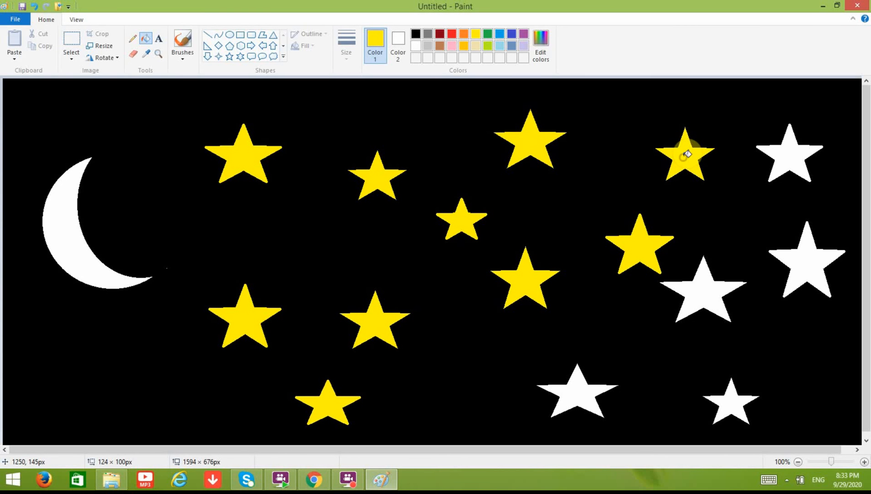
{"action": "left_click", "coordinate": [777, 163]}
{"action": "left_click", "coordinate": [814, 269]}
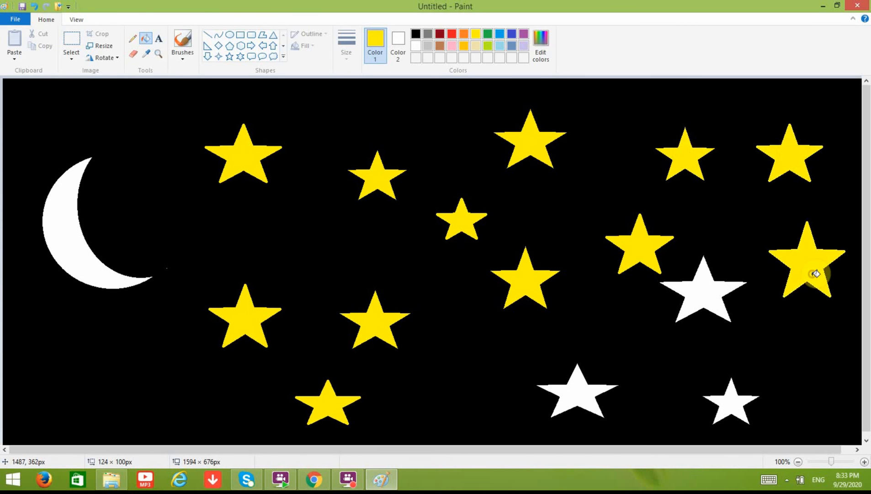
{"action": "left_click", "coordinate": [704, 286]}
{"action": "left_click", "coordinate": [572, 392]}
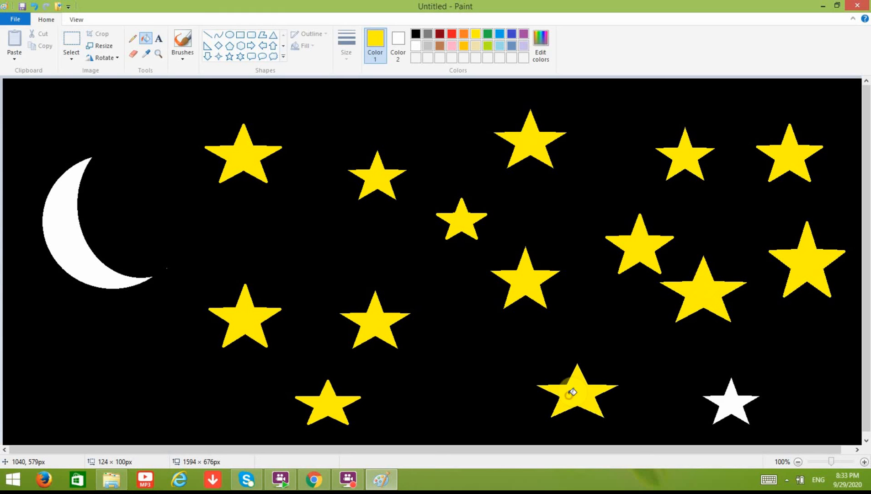
{"action": "left_click", "coordinate": [730, 398]}
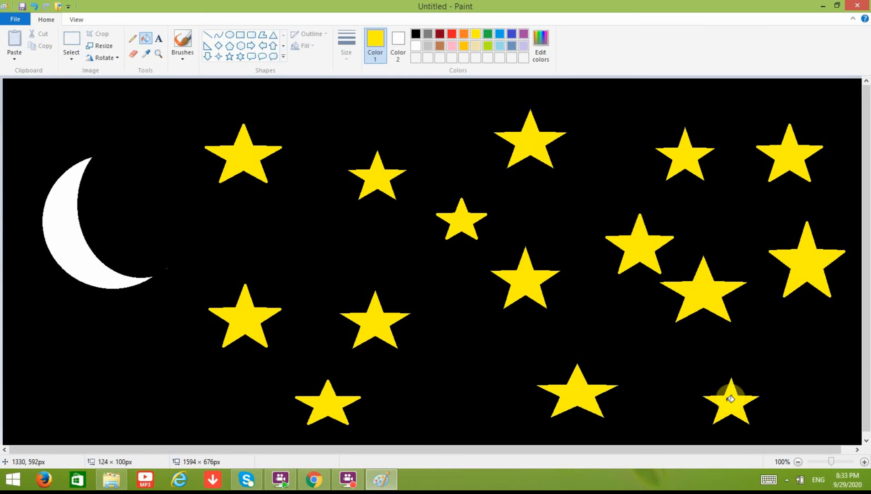
Draw a transparent text box with white text, about 945 × 32 px, across the sky above the stars
{"action": "left_click", "coordinate": [159, 40]}
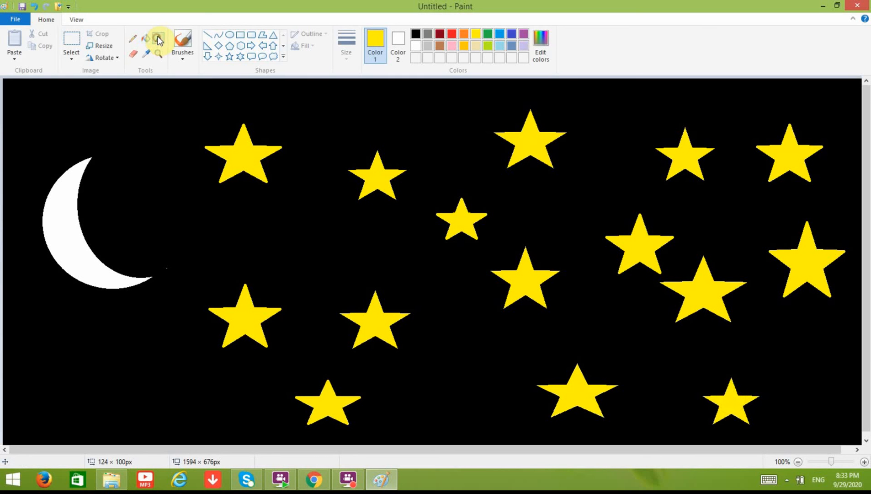
{"action": "left_click", "coordinate": [415, 44]}
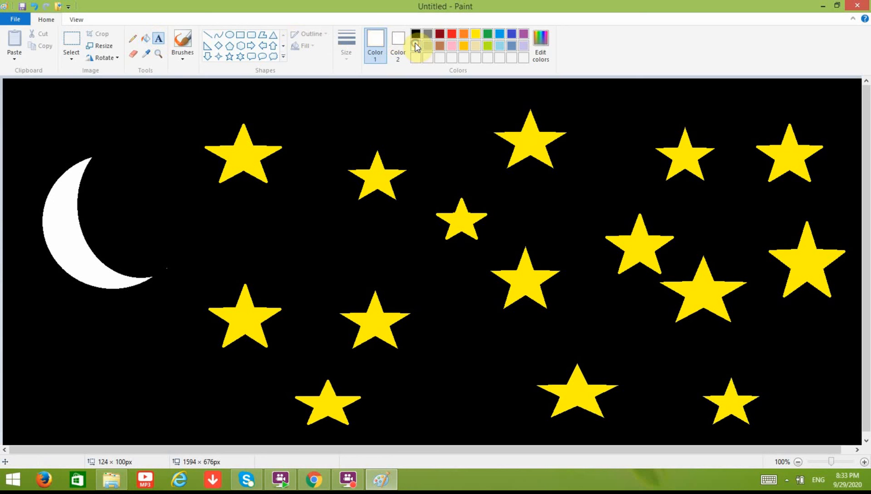
{"action": "left_click_drag", "start_coordinate": [238, 88], "coordinate": [752, 106]}
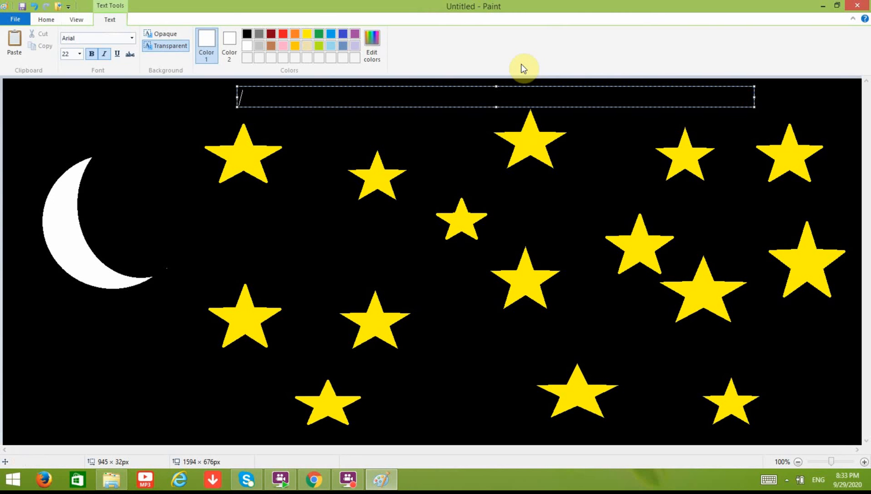
Enter the title "Drawing sky with stars and a crescent using MS PAINT" in the text box and place it on the picture
{"action": "type", "text": "d"}
{"action": "key", "text": "BackSpace"}
{"action": "type", "text": "DRAW A"}
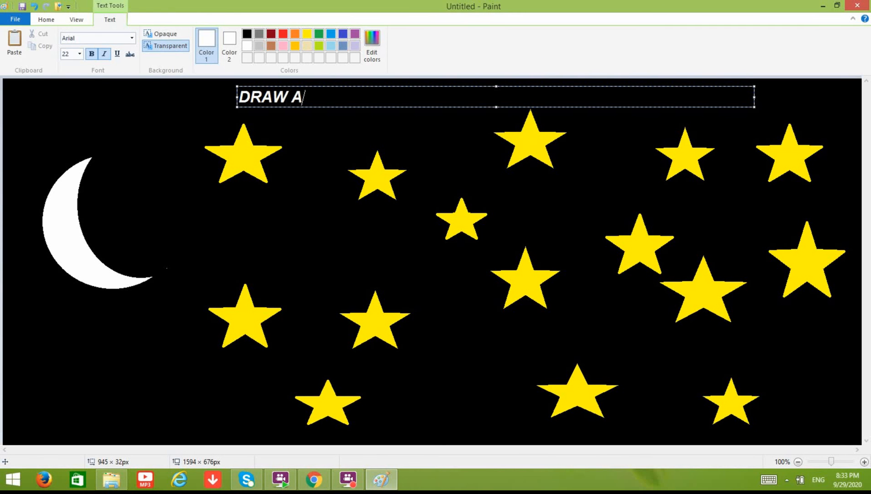
{"action": "key", "text": "BackSpace"}
{"action": "key", "text": "BackSpace"}
{"action": "key", "text": "BackSpace"}
{"action": "key", "text": "BackSpace"}
{"action": "key", "text": "BackSpace"}
{"action": "key", "text": "BackSpace"}
{"action": "type", "text": "raw"}
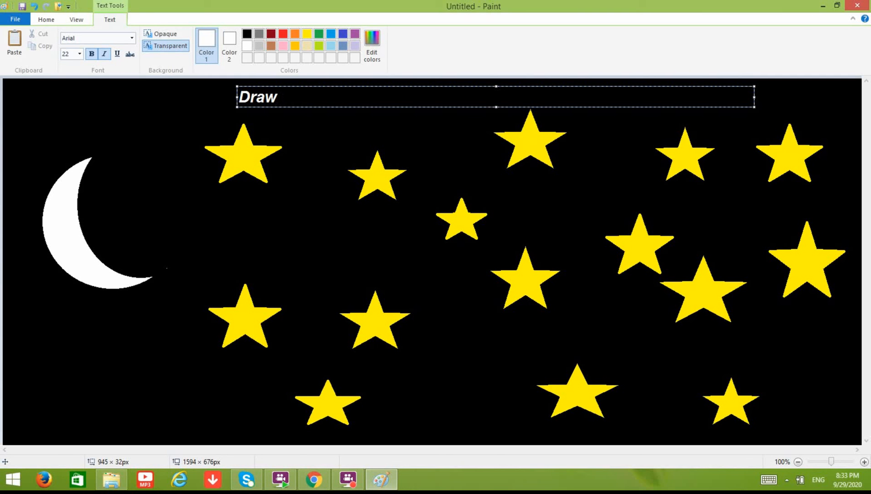
{"action": "key", "text": "BackSpace"}
{"action": "type", "text": "ing sk"}
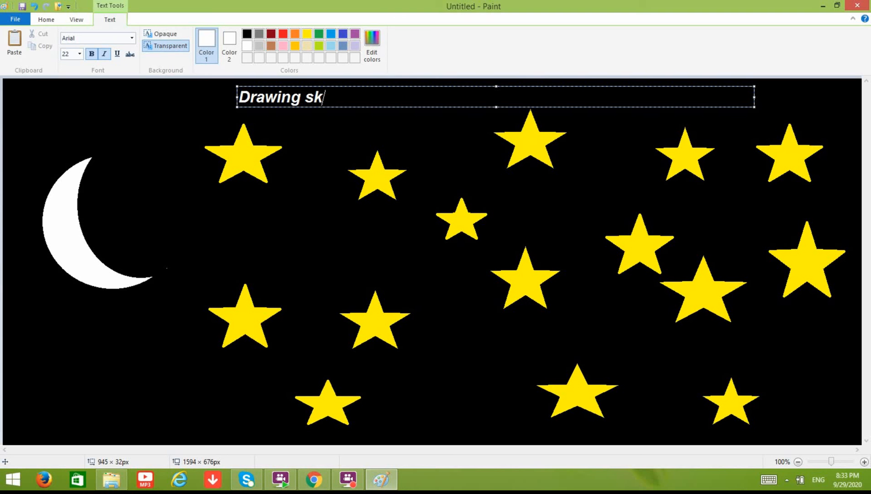
{"action": "type", "text": "y with "}
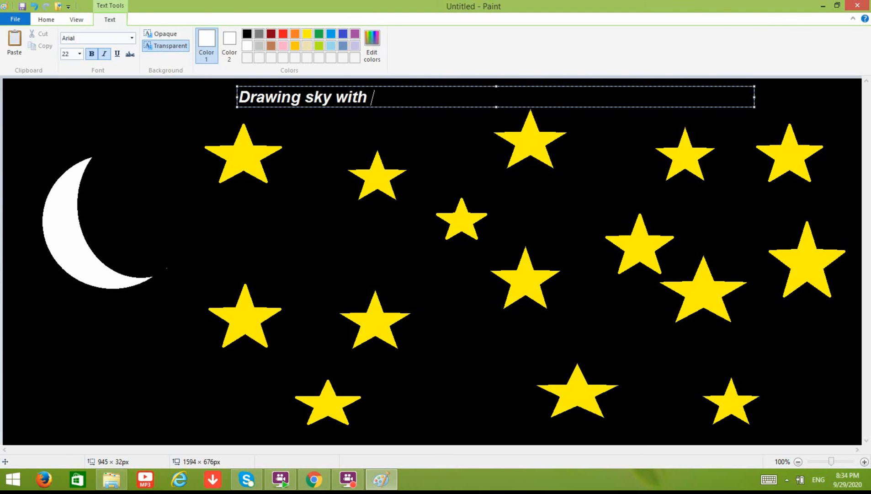
{"action": "type", "text": "stars and a cr"}
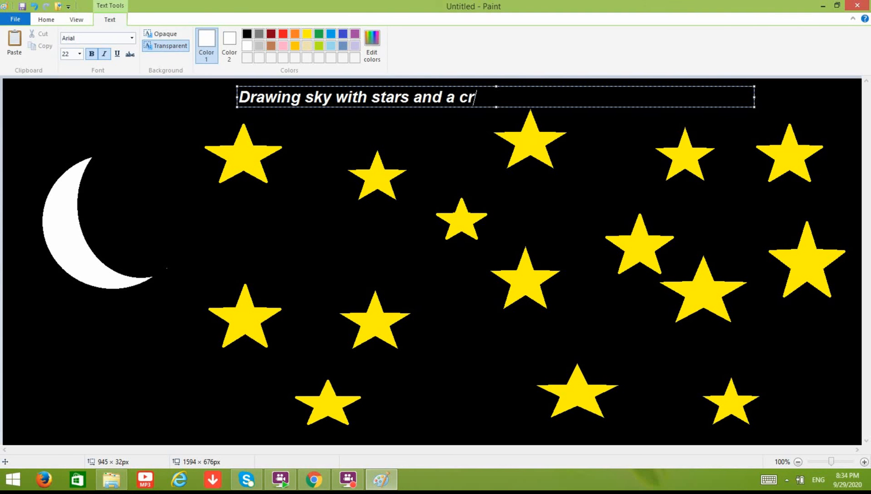
{"action": "type", "text": "escent "}
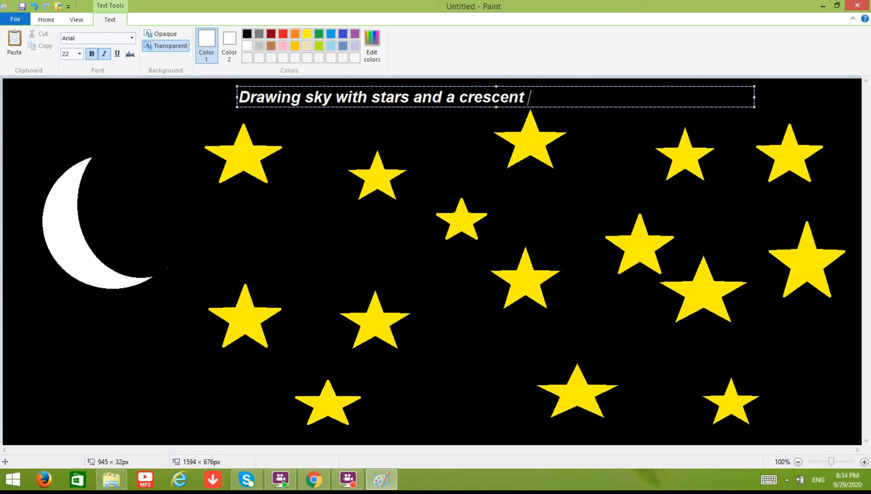
{"action": "type", "text": "using "}
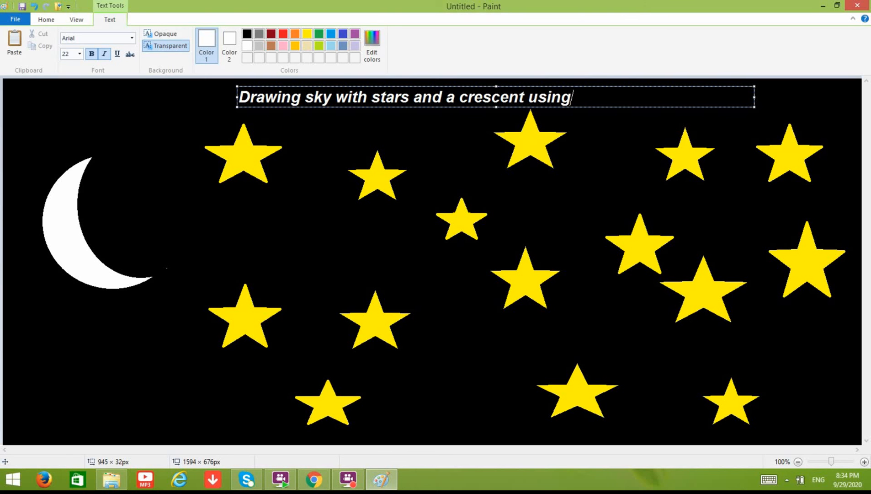
{"action": "type", "text": "MS PAINT"}
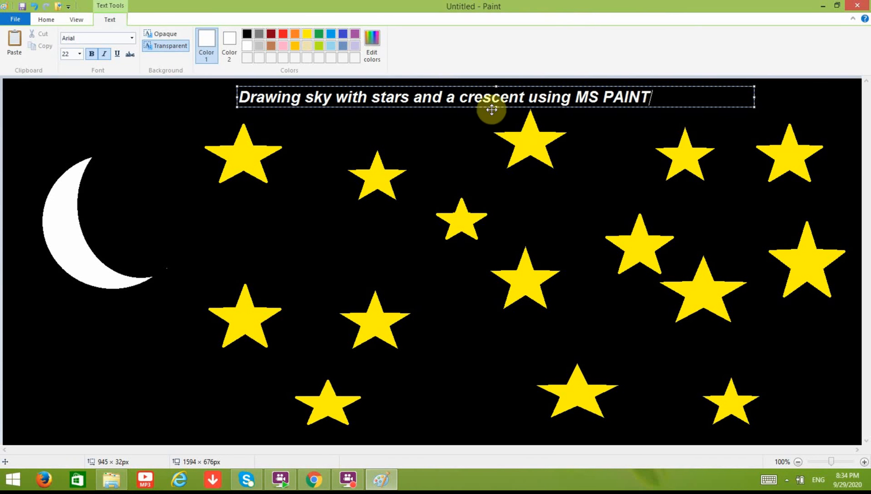
{"action": "left_click", "coordinate": [454, 123]}
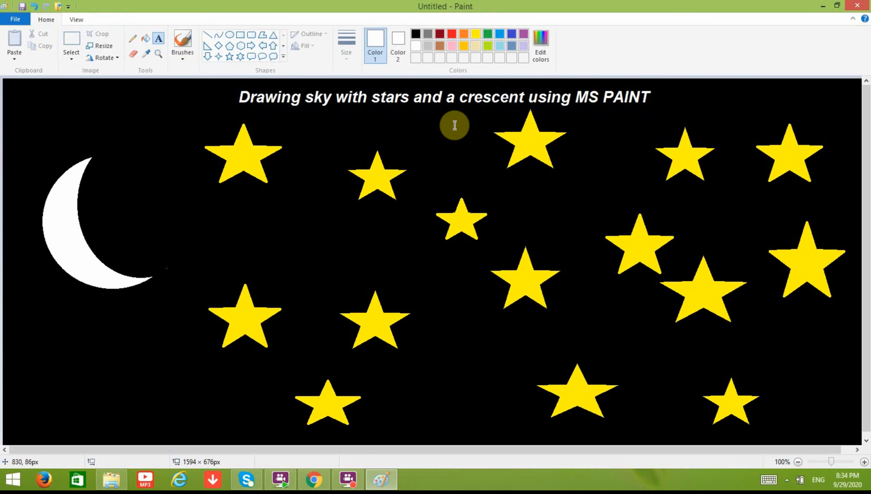
Start saving the picture under a new name in the Desktop folder MS Paint Tutorials
{"action": "left_click", "coordinate": [13, 20]}
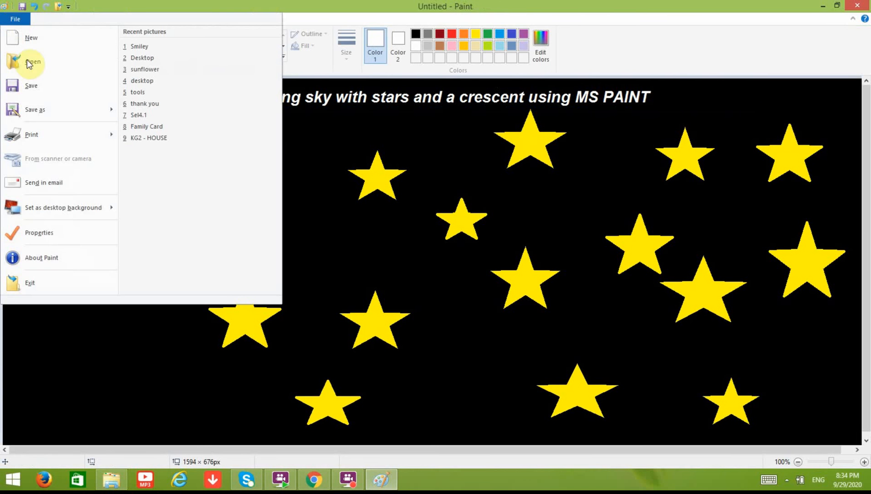
{"action": "left_click", "coordinate": [37, 107]}
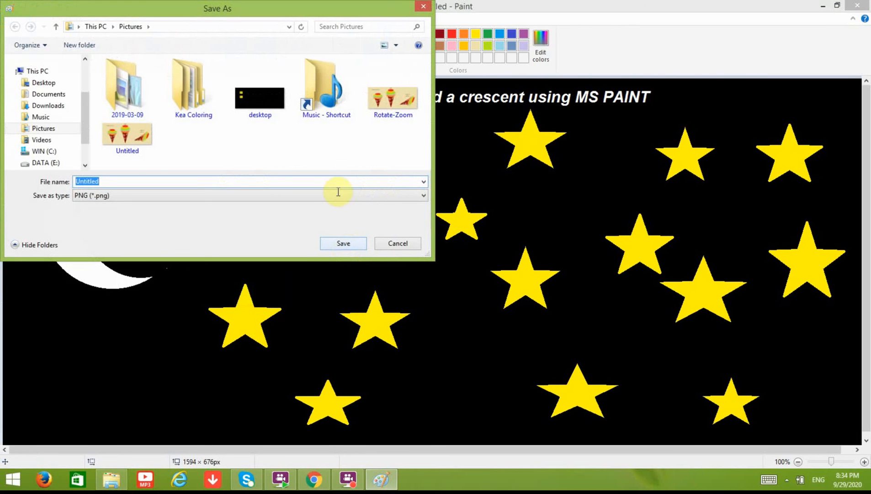
{"action": "left_click", "coordinate": [54, 84]}
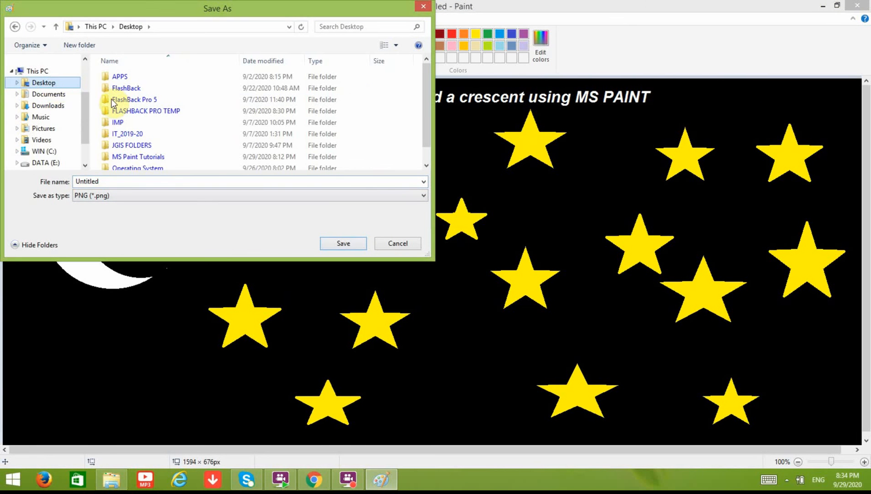
{"action": "double_click", "coordinate": [171, 158]}
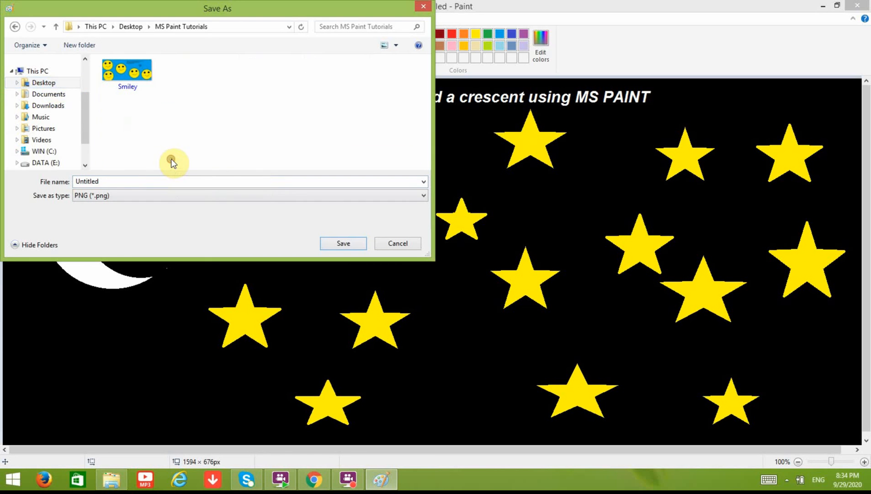
{"action": "left_click", "coordinate": [134, 183]}
{"action": "type", "text": "sKY"}
{"action": "key", "text": "BackSpace"}
{"action": "key", "text": "BackSpace"}
{"action": "key", "text": "BackSpace"}
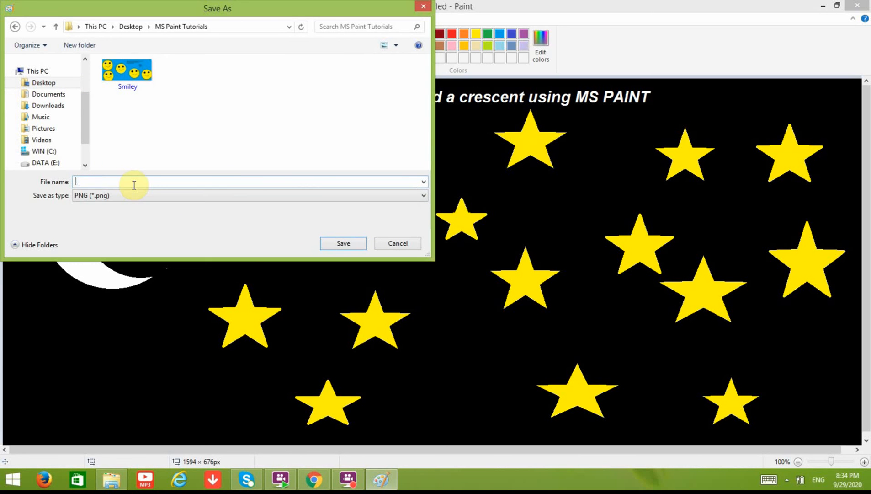
Save the picture with the file name Sky and close Paint
{"action": "type", "text": "Sky"}
{"action": "key", "text": "Return"}
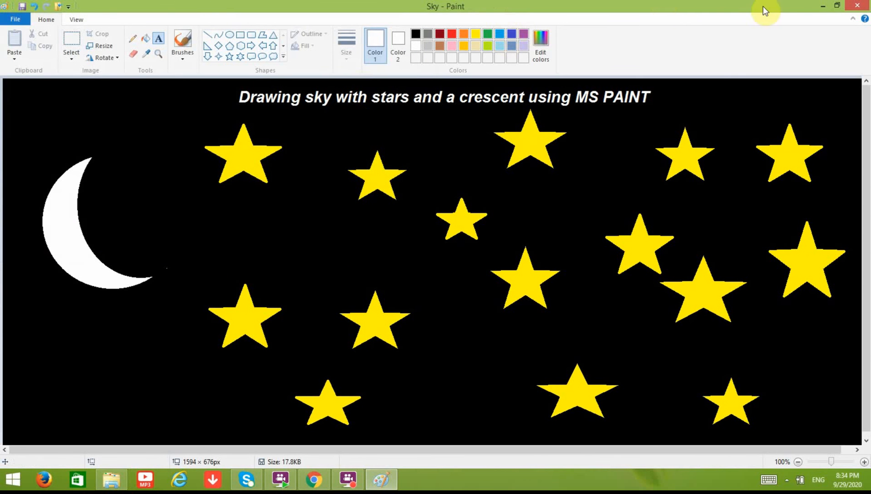
{"action": "left_click", "coordinate": [857, 5]}
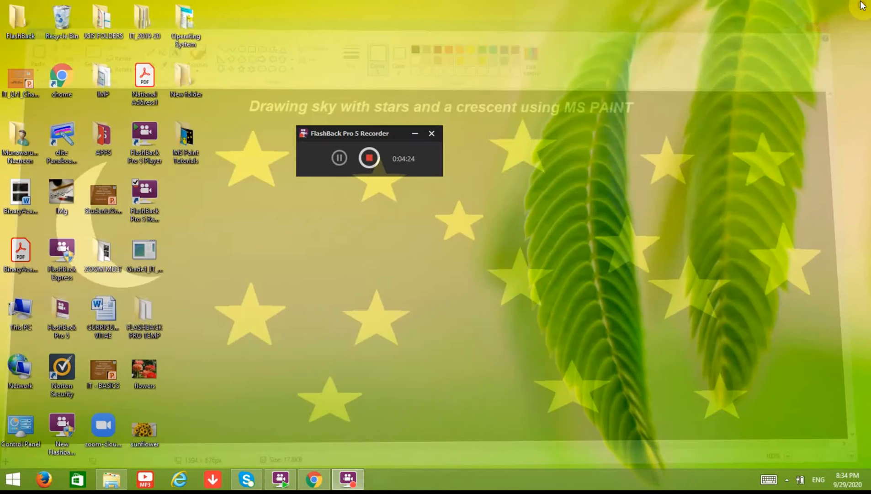